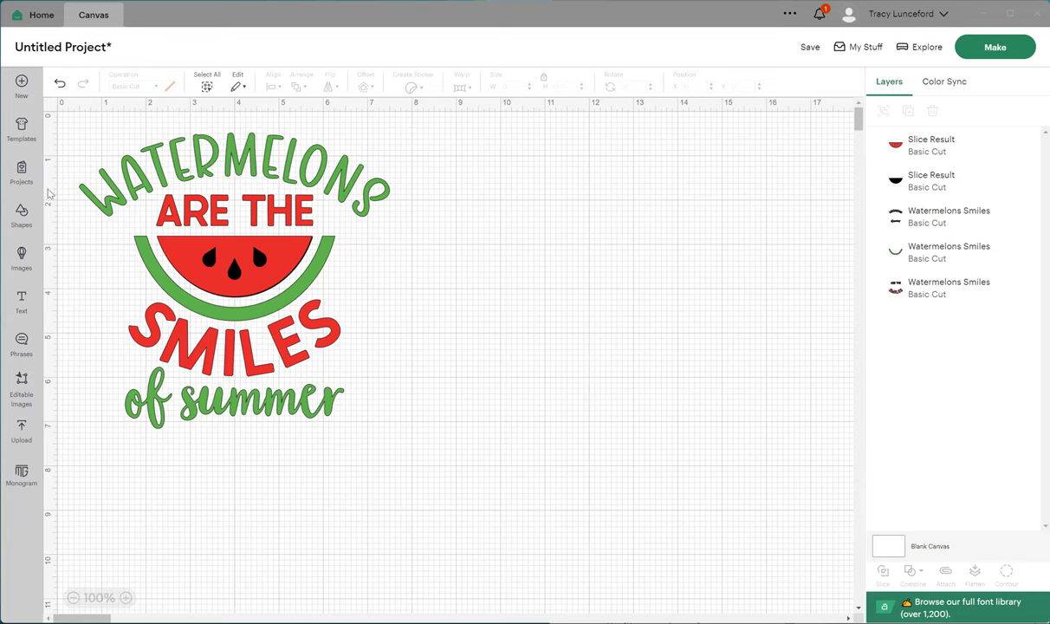
Add a square right of the watermelon design and set its width to 4 in
click(20, 211)
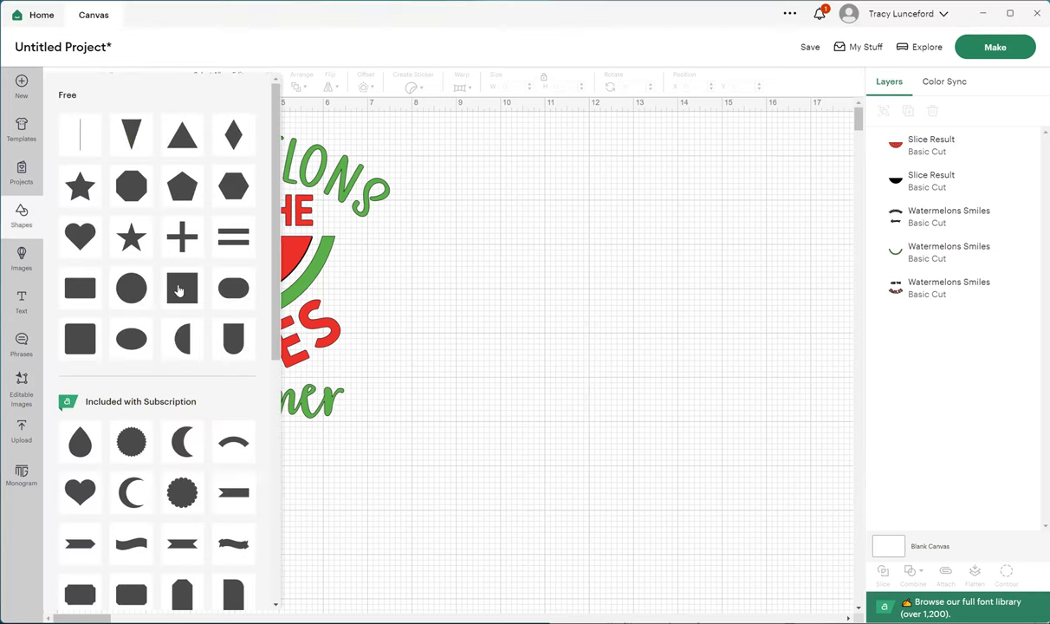
click(180, 290)
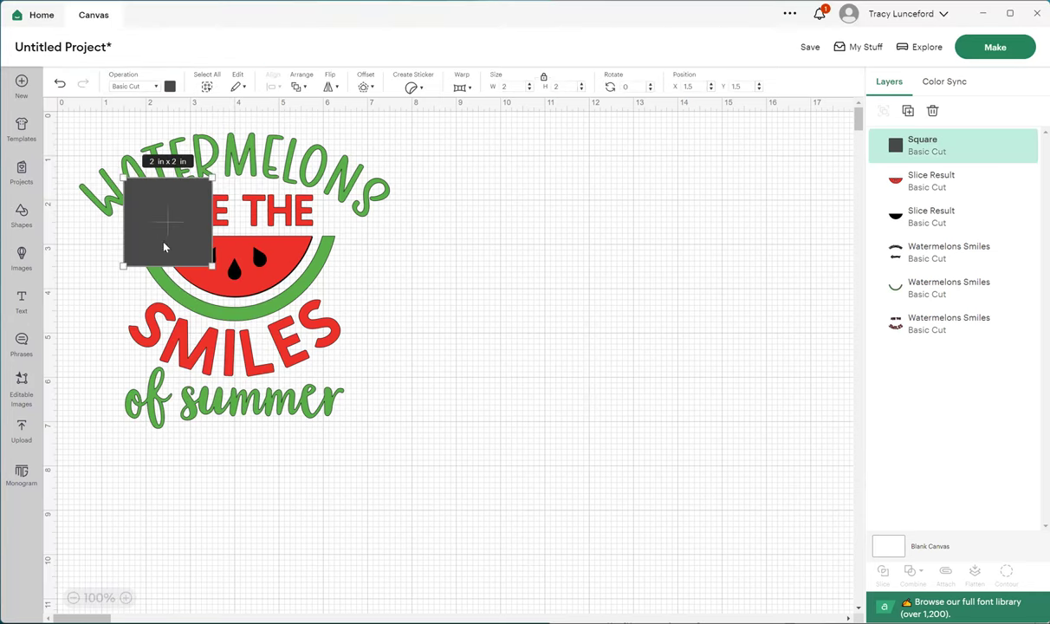
drag(153, 230, 584, 335)
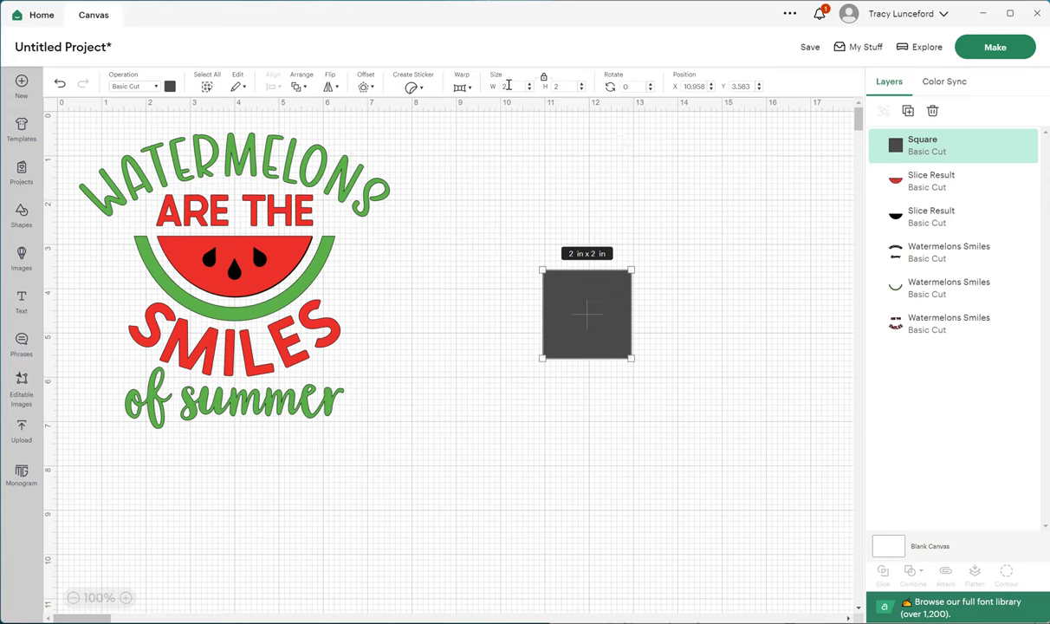
double_click(509, 85)
text(4)
key(Return)
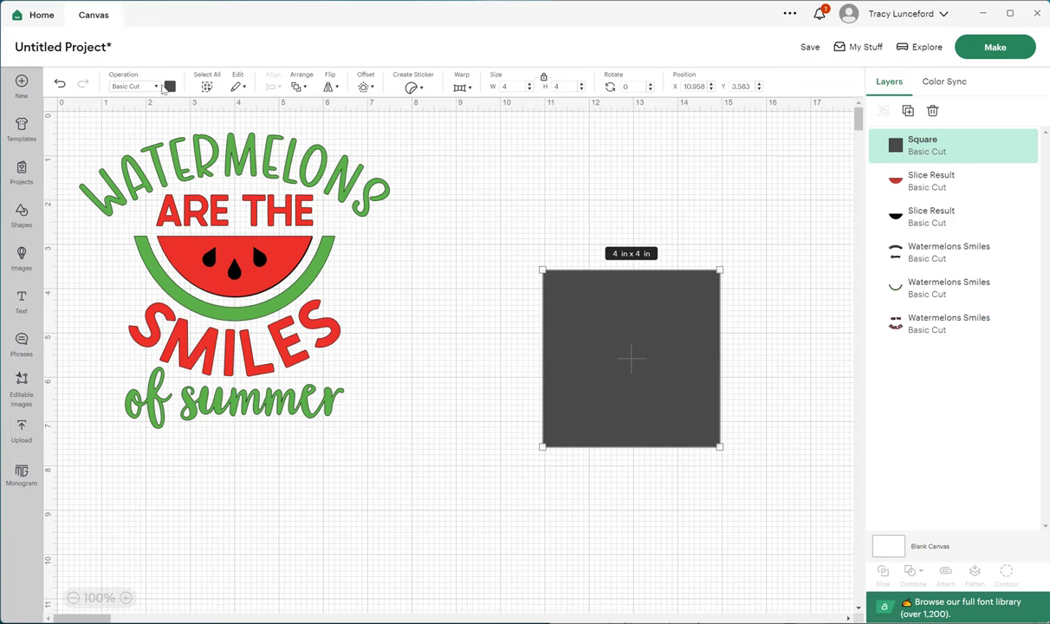
Colour the square white, raise it slightly on the canvas, and deselect it
click(167, 85)
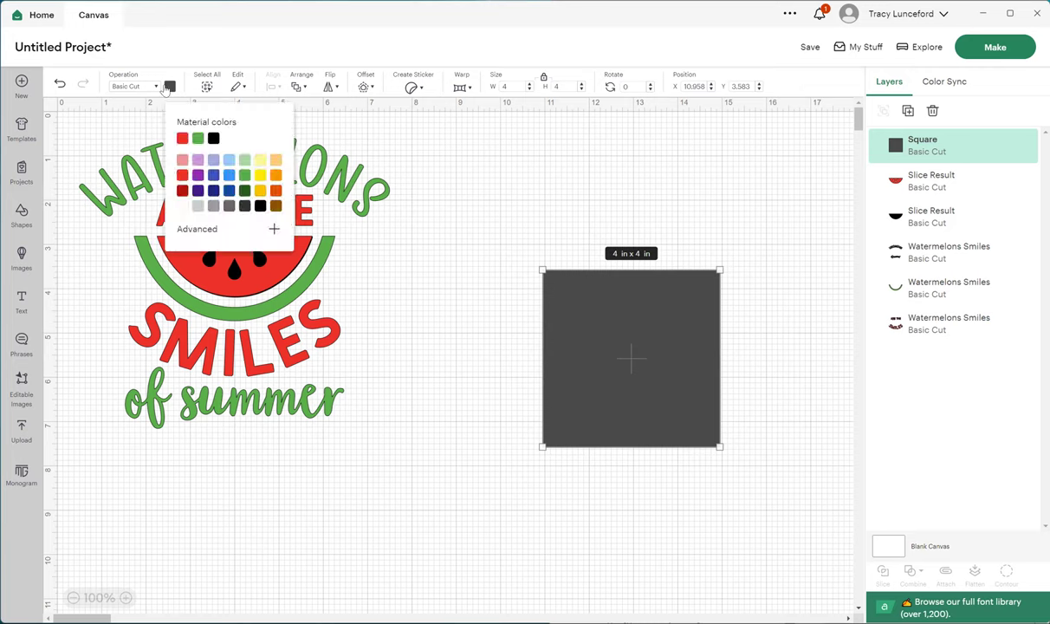
click(182, 205)
drag(610, 318, 594, 235)
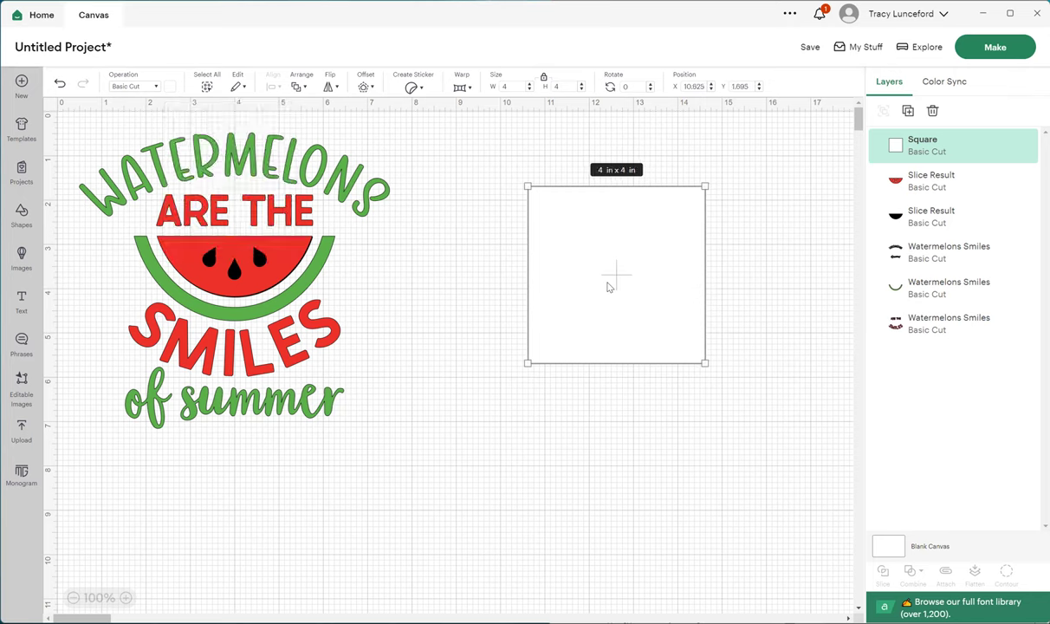
click(597, 390)
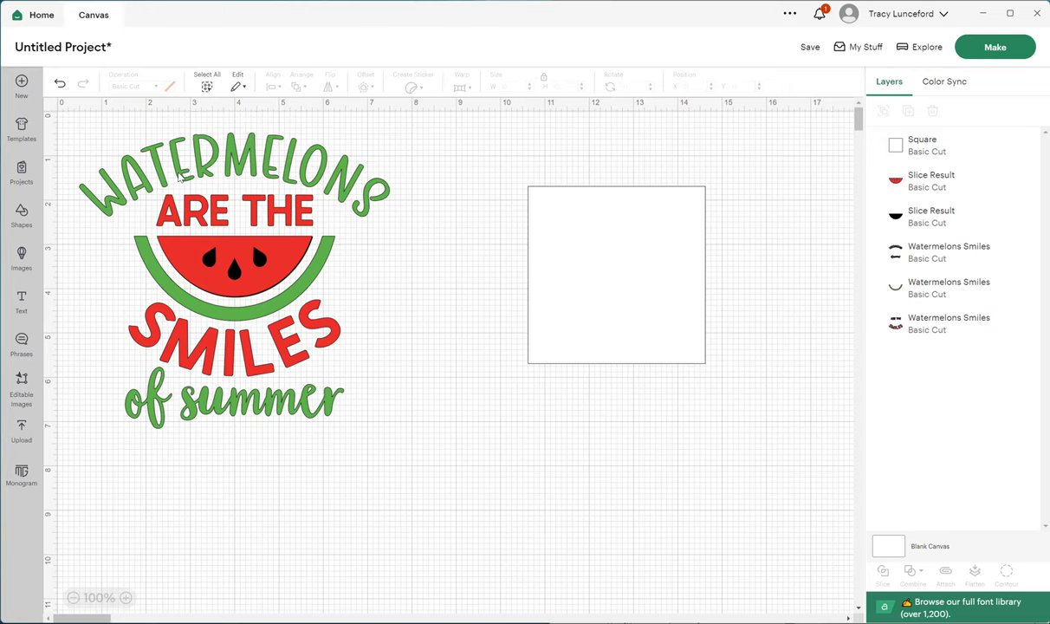
Group the watermelon pieces, resize them to 3.75 in wide, and move the square closer beside them
drag(60, 119, 444, 468)
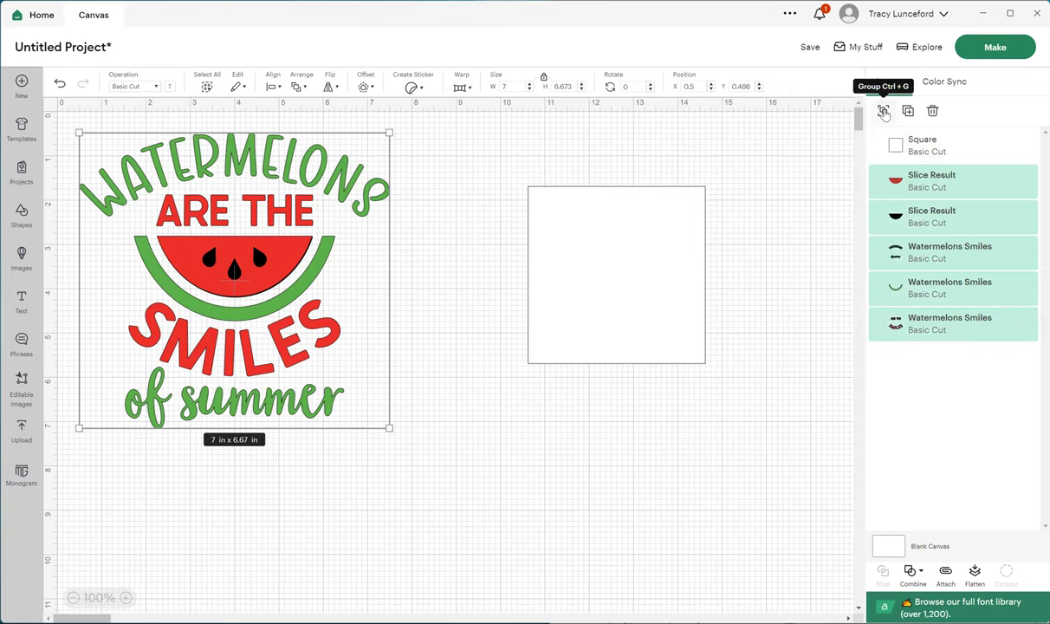
click(884, 111)
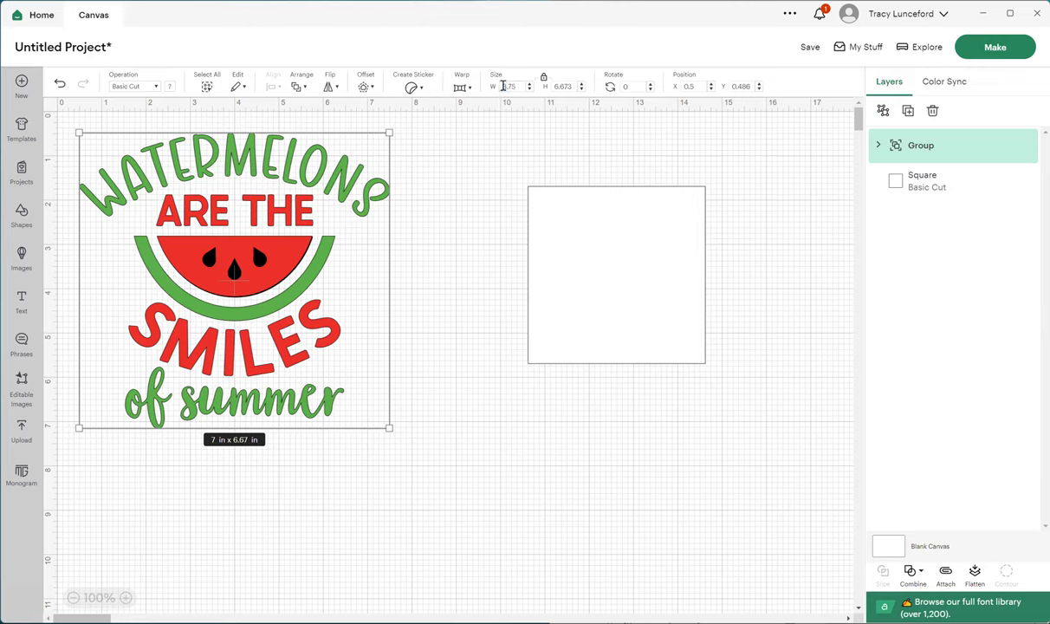
key(Return)
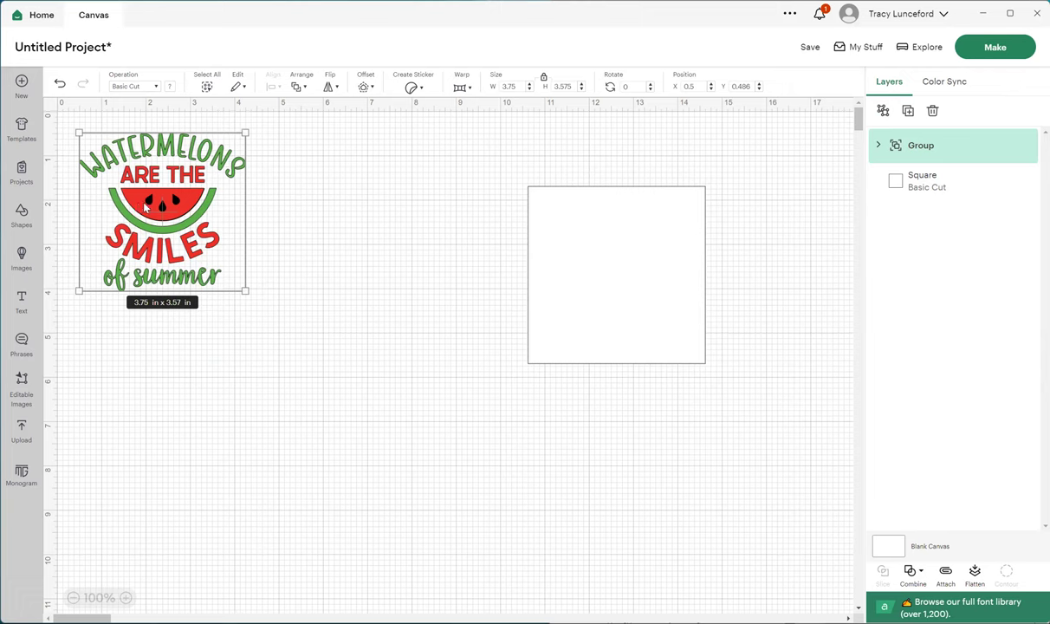
mouse_move(159, 208)
mouse_down()
mouse_move(436, 283)
mouse_move(568, 249)
mouse_move(606, 270)
mouse_move(317, 265)
mouse_move(181, 232)
mouse_move(159, 208)
mouse_up()
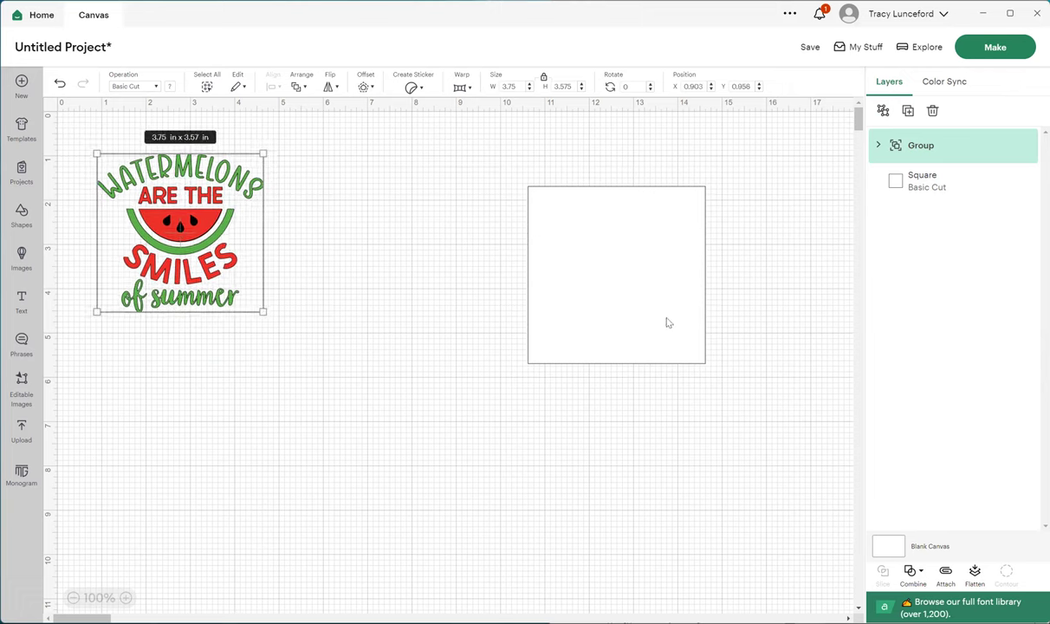
drag(620, 300, 410, 288)
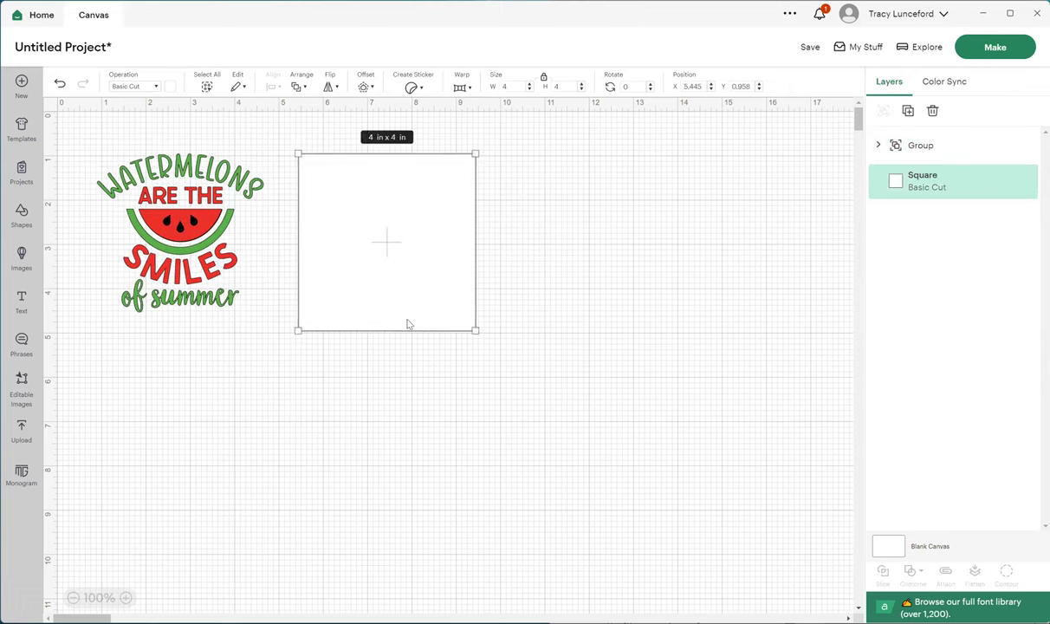
Zoom in, nudge the square up-left, and ungroup the watermelon design into its pieces
click(126, 598)
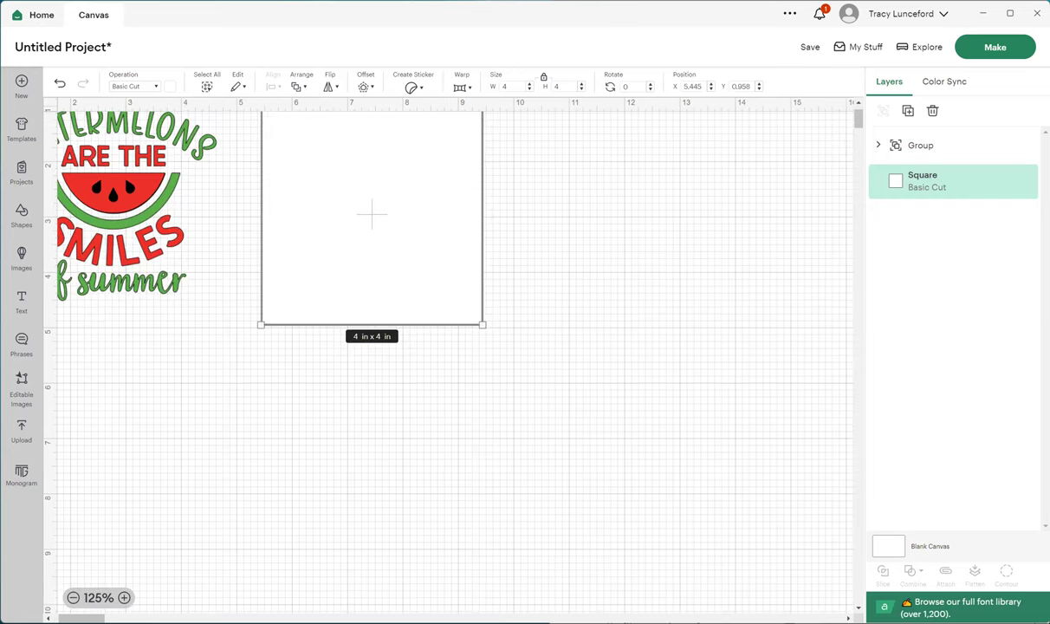
scroll(411, 465, up, 2)
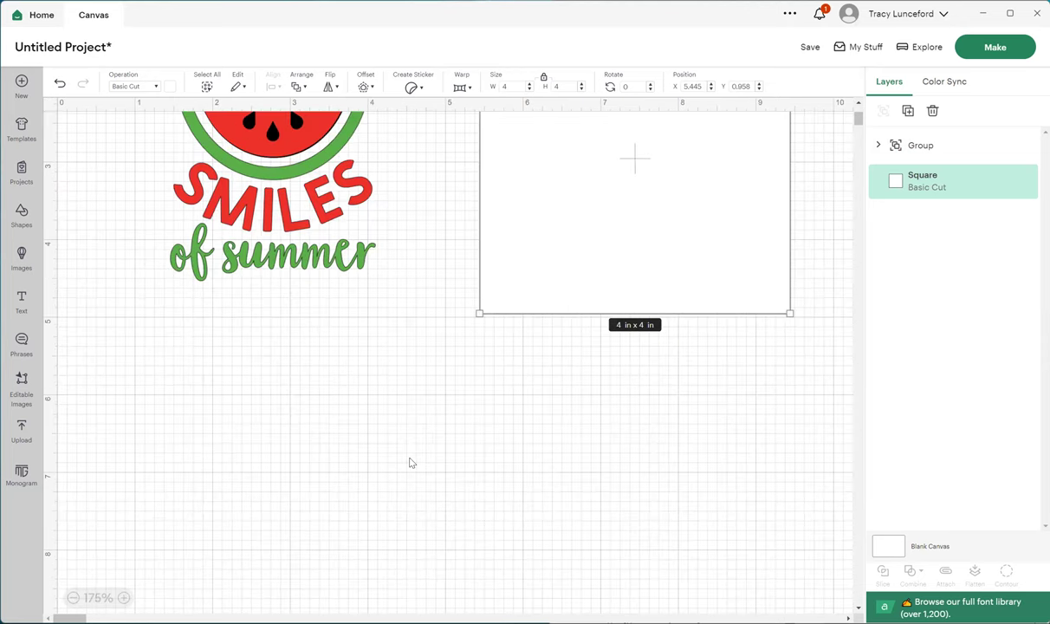
scroll(546, 320, up, 3)
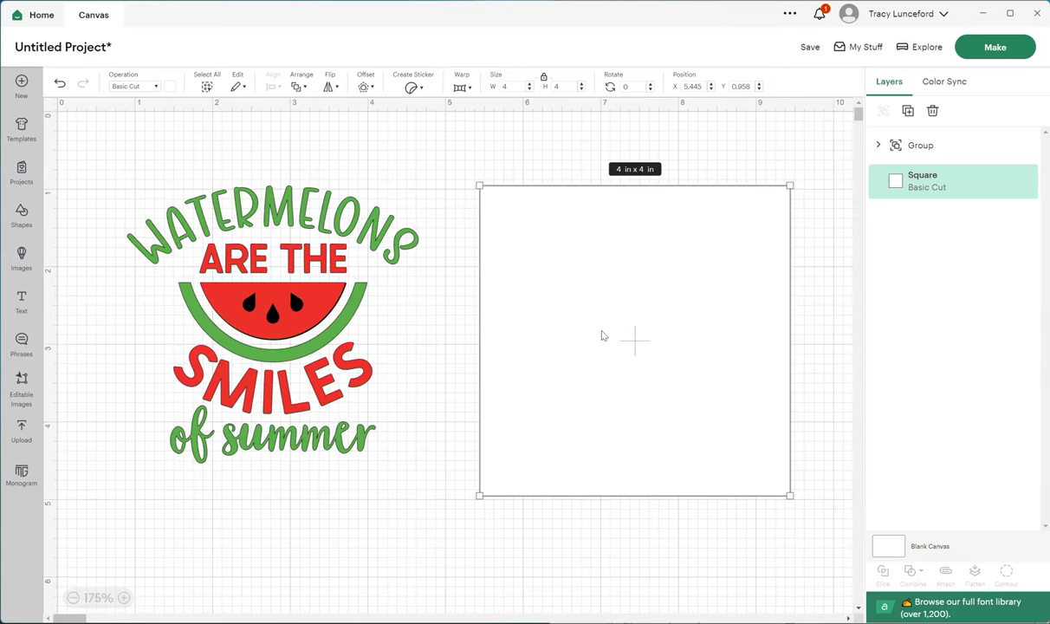
drag(604, 335, 591, 329)
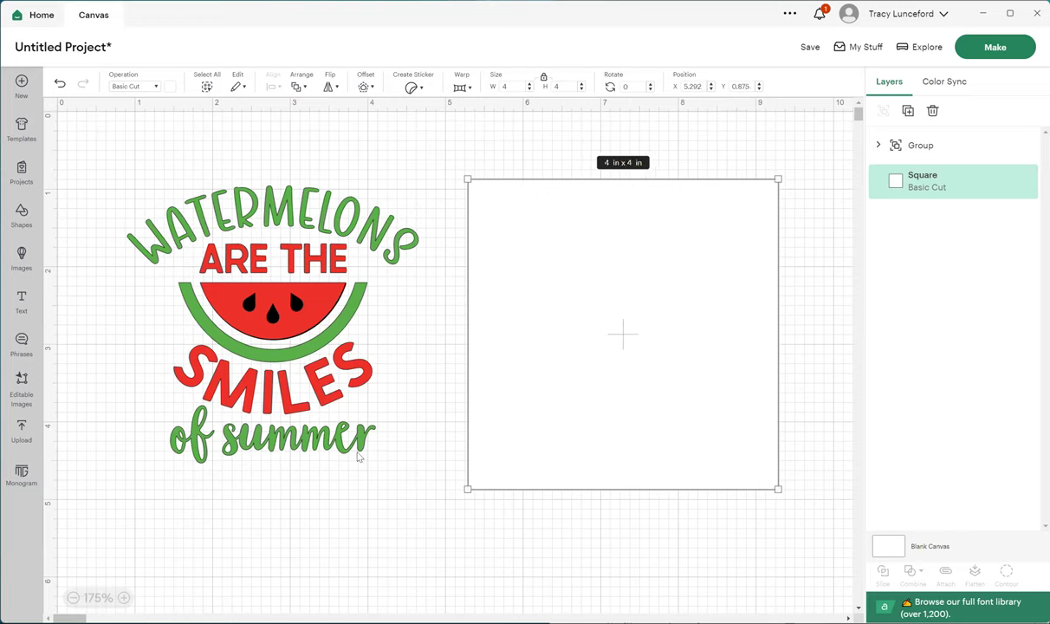
drag(109, 157, 446, 497)
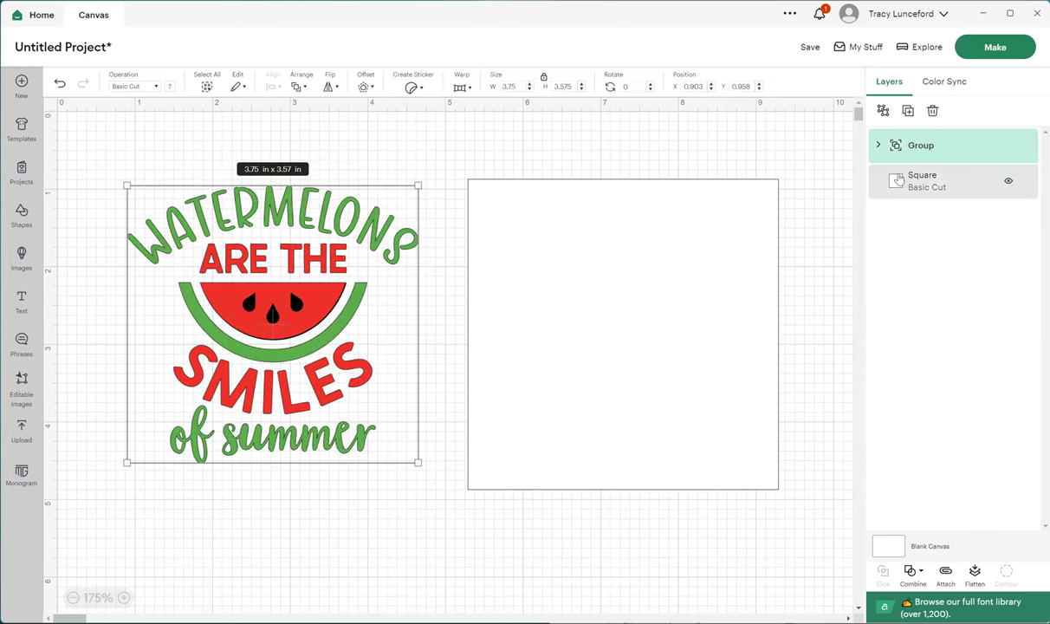
click(883, 111)
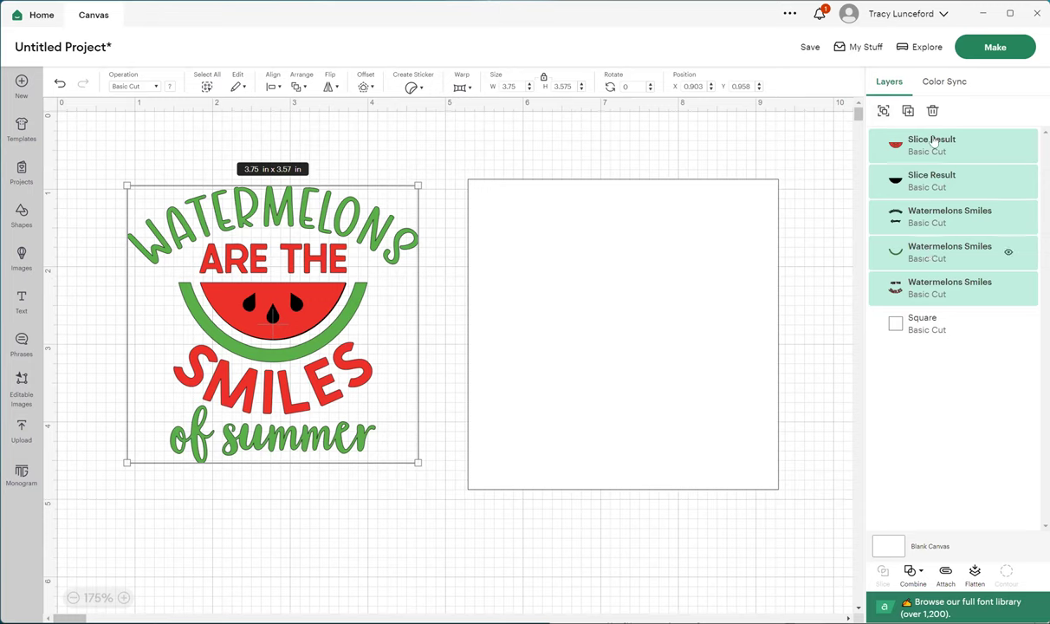
click(389, 548)
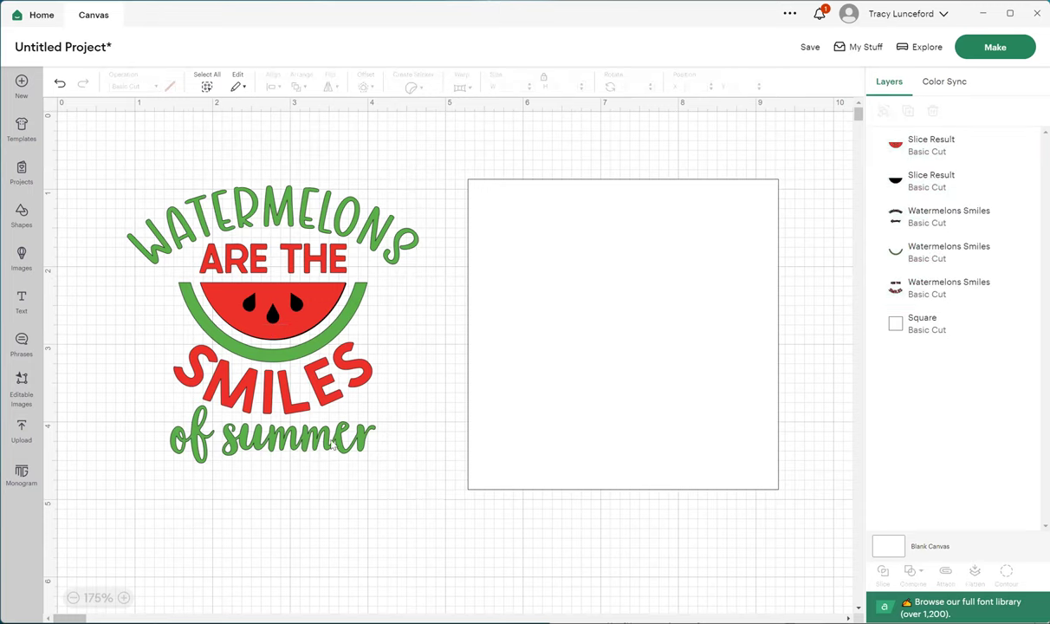
Restore WATERMELONS and 'of summer' around the slice, then select all five design layers
mouse_move(286, 213)
mouse_down()
mouse_move(299, 226)
mouse_move(295, 477)
mouse_move(280, 220)
mouse_up()
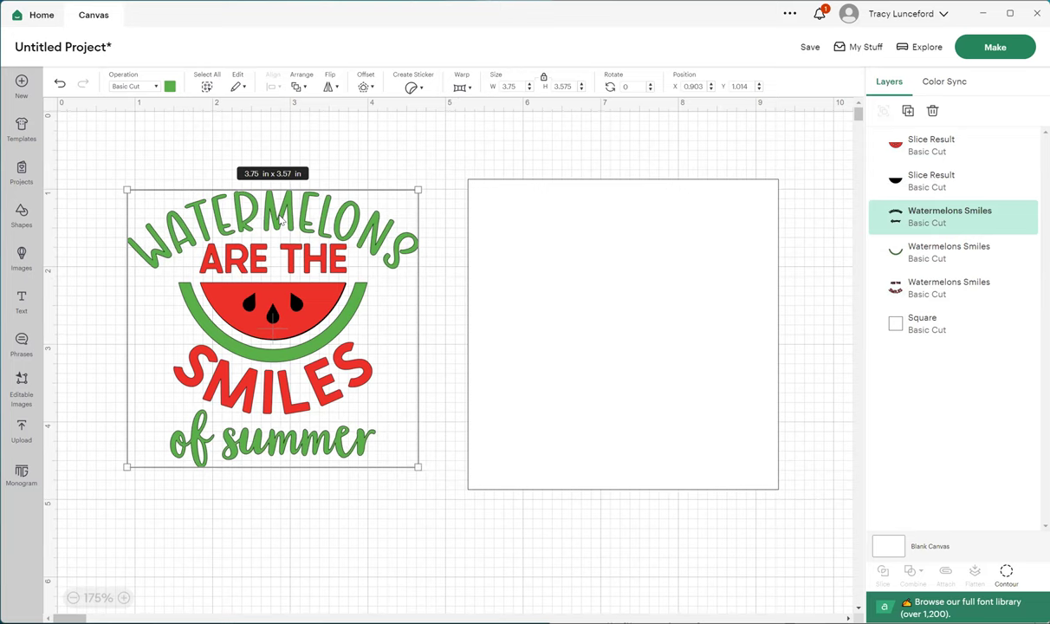
key(ctrl+z)
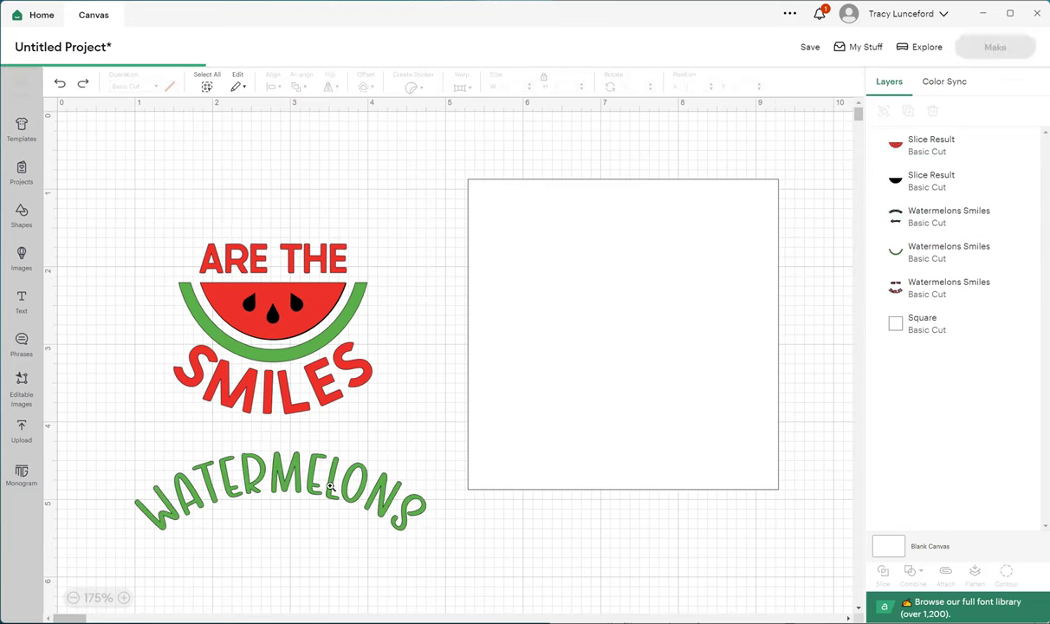
key(ctrl+y)
click(317, 386)
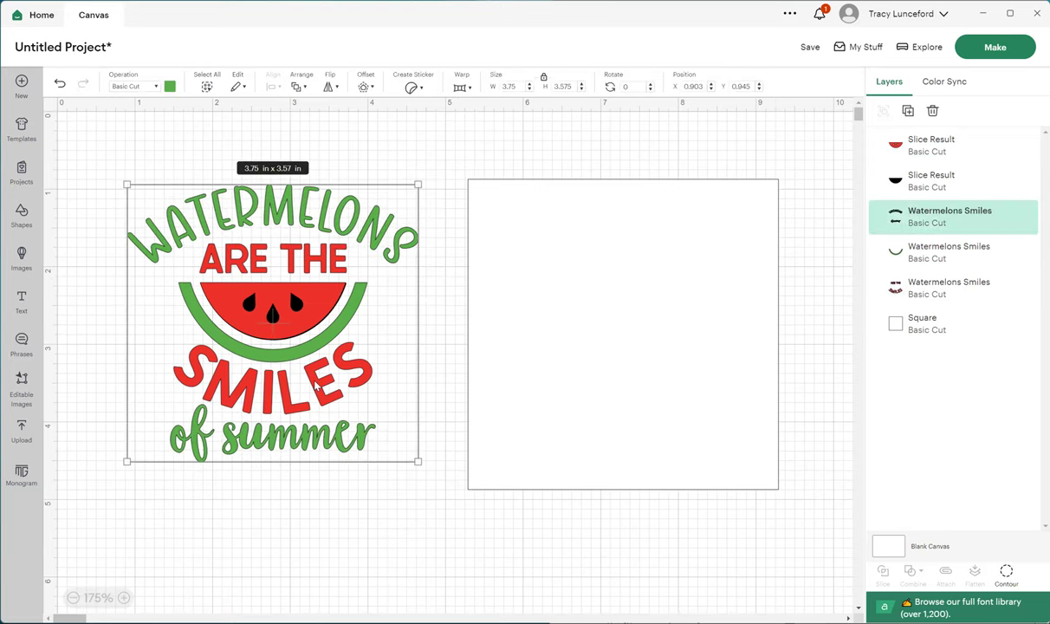
key(ctrl+z)
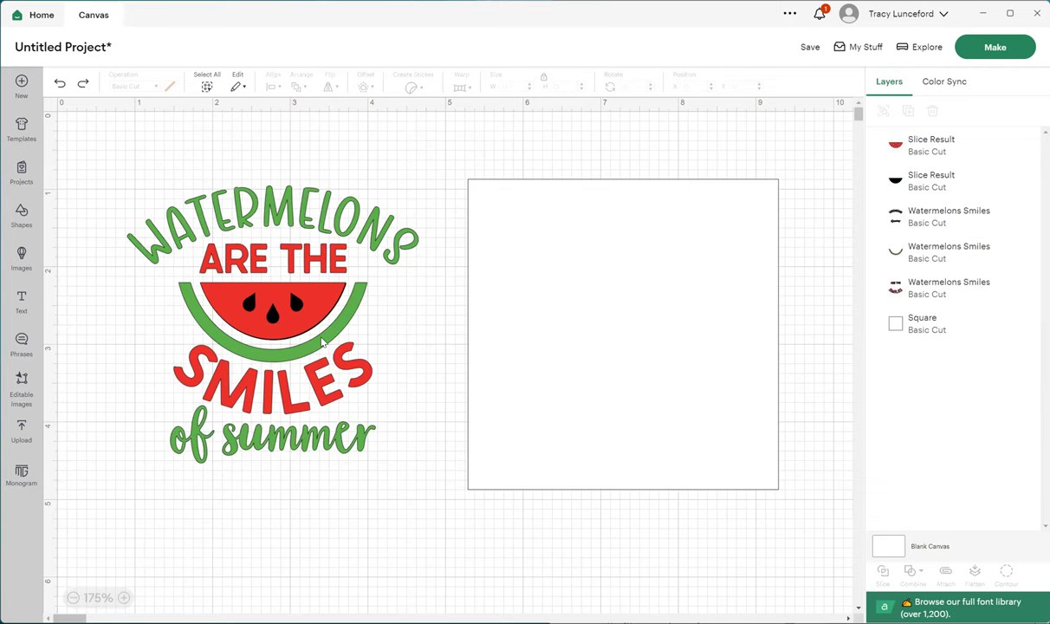
click(322, 342)
drag(272, 322, 278, 343)
key(ctrl+z)
drag(105, 163, 438, 496)
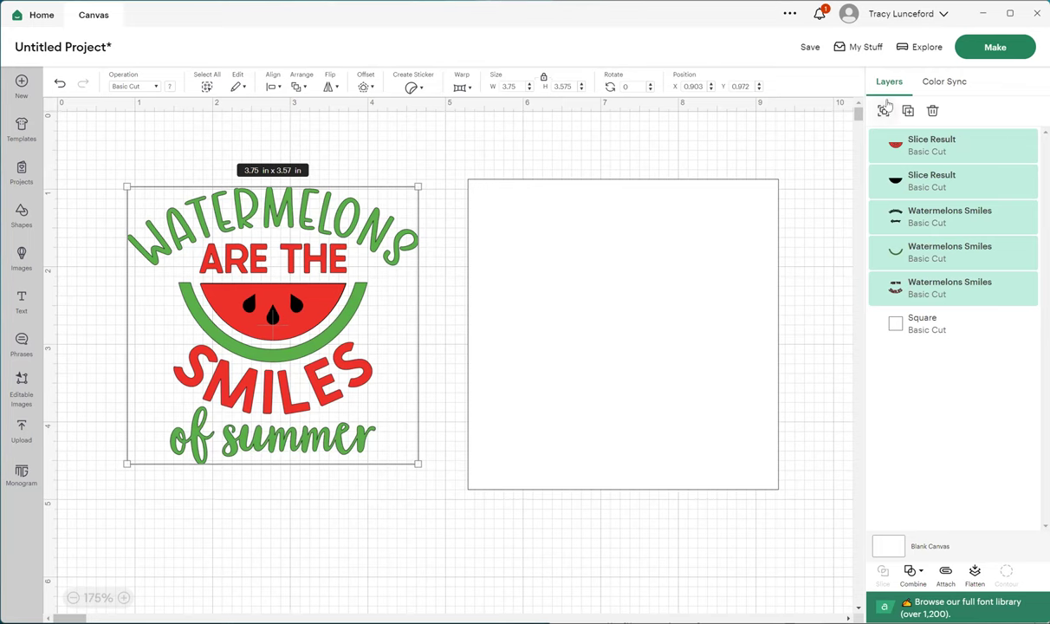
Group the five layers, centre them on the white square, then ungroup them
click(884, 110)
click(282, 438)
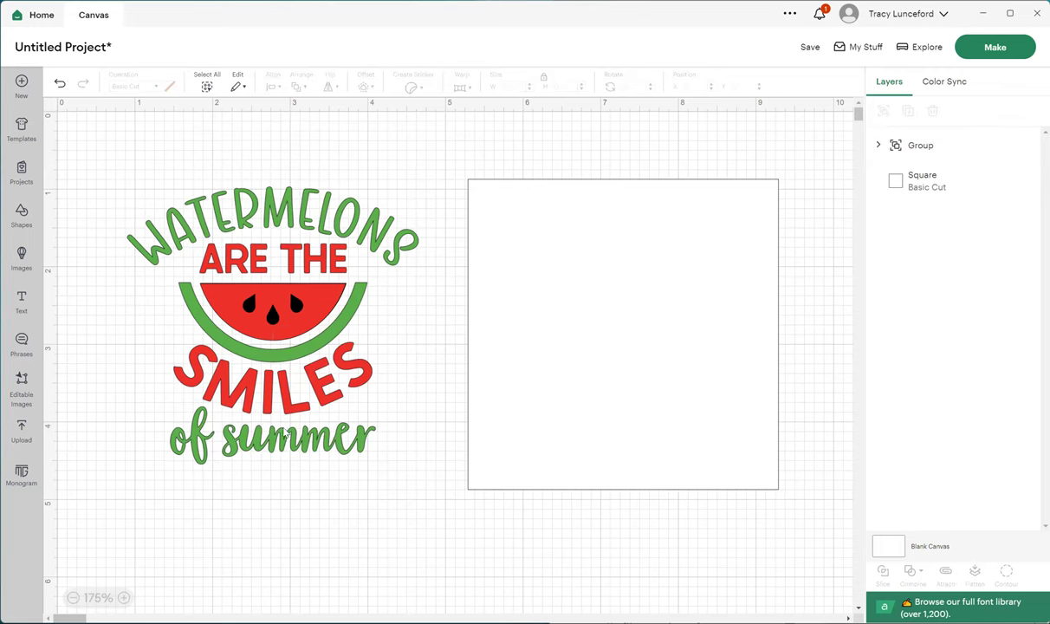
drag(268, 359, 620, 368)
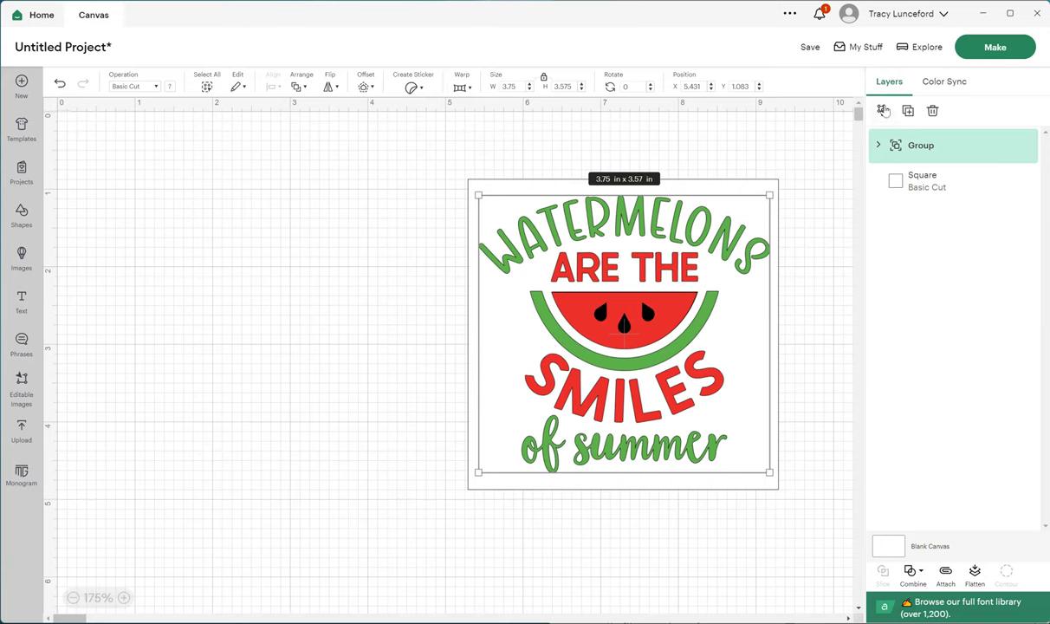
click(883, 111)
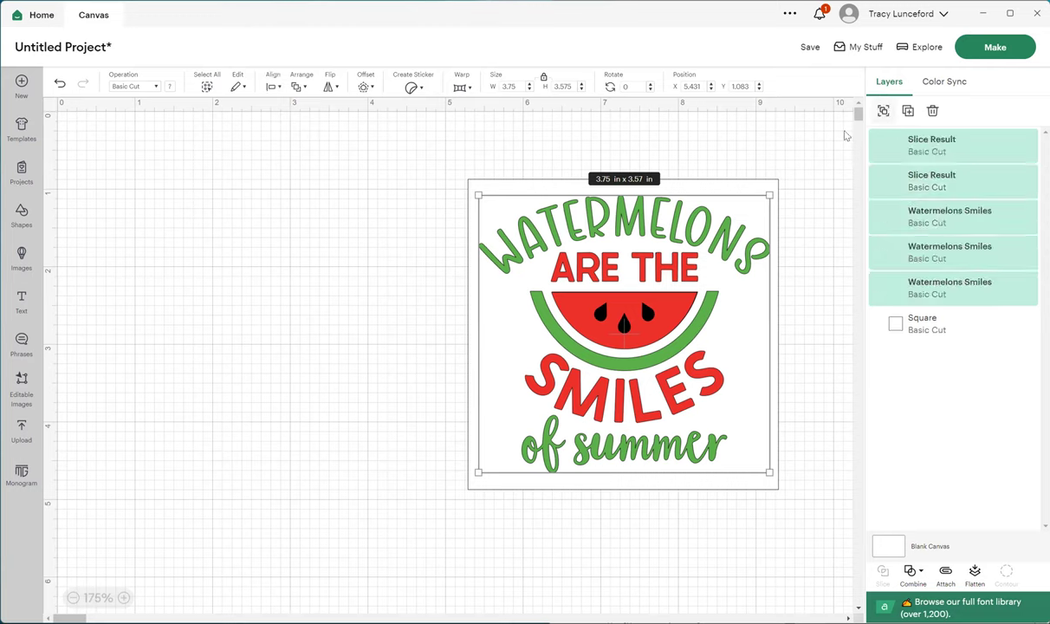
click(382, 407)
Move the lettering, slice, seeds and rind left off the square; select ARE THE SMILES with the square
drag(711, 249, 369, 249)
drag(641, 325, 274, 348)
drag(652, 327, 287, 339)
drag(590, 356, 226, 374)
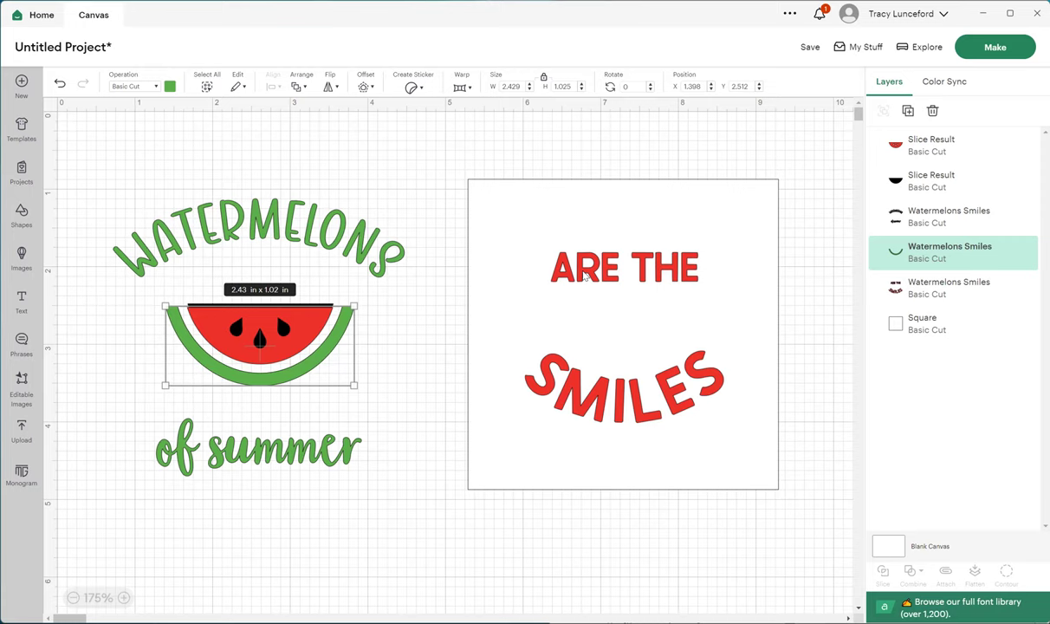
click(586, 276)
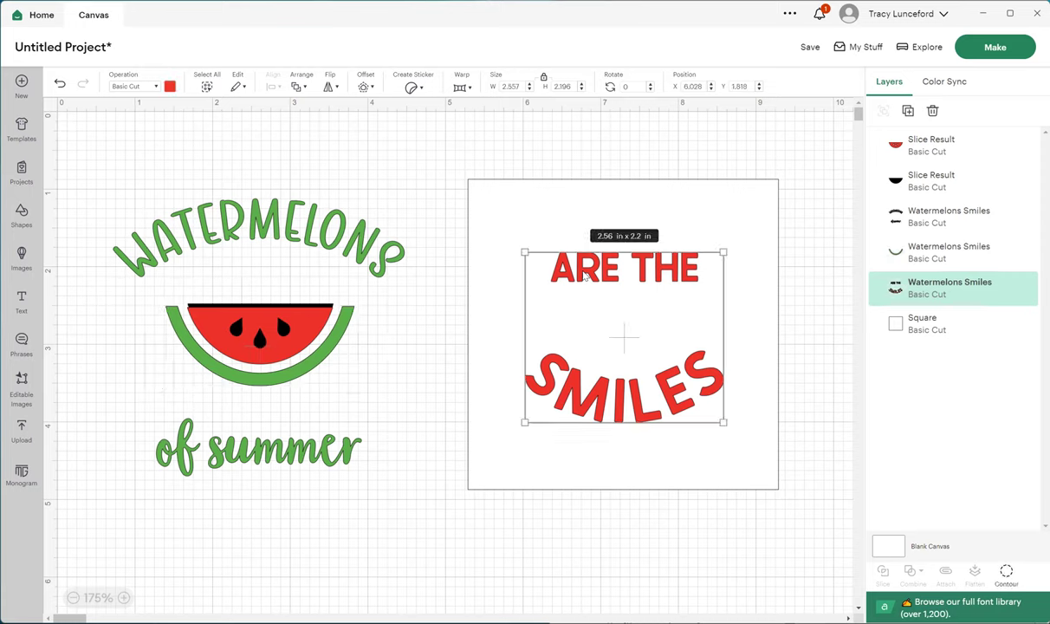
shift+click(471, 264)
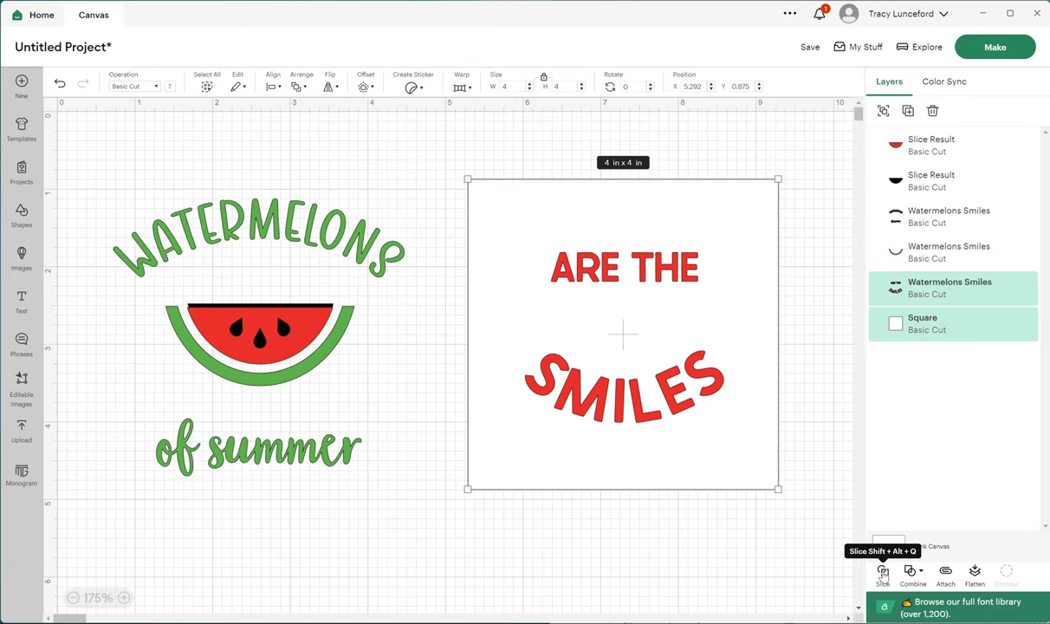
Slice ARE THE SMILES from the square, drag both leftover lettering pieces aside, and nudge the square
click(883, 573)
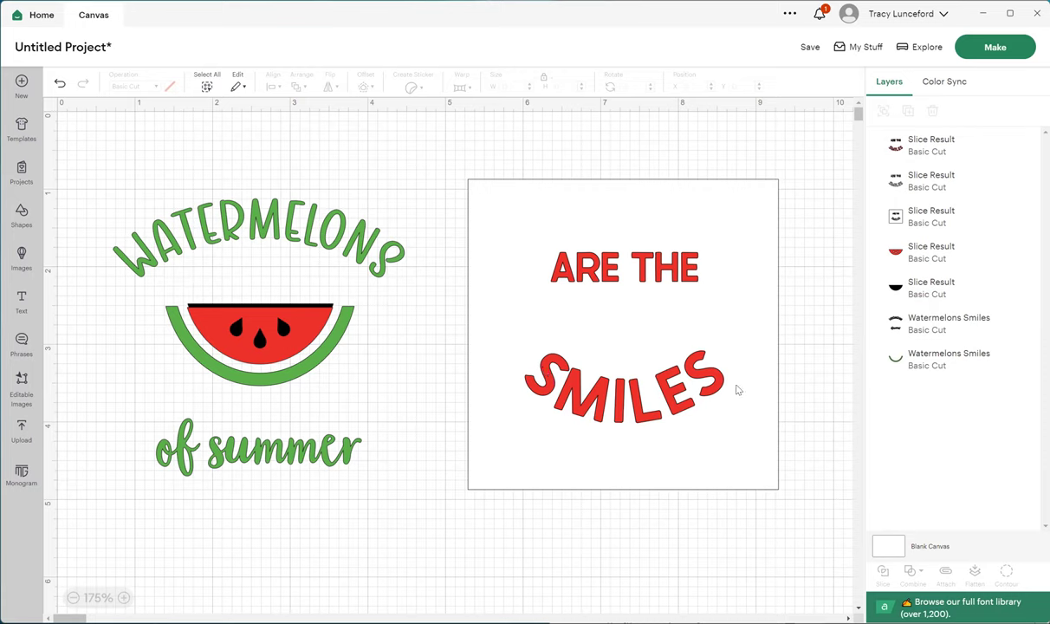
drag(600, 392, 372, 573)
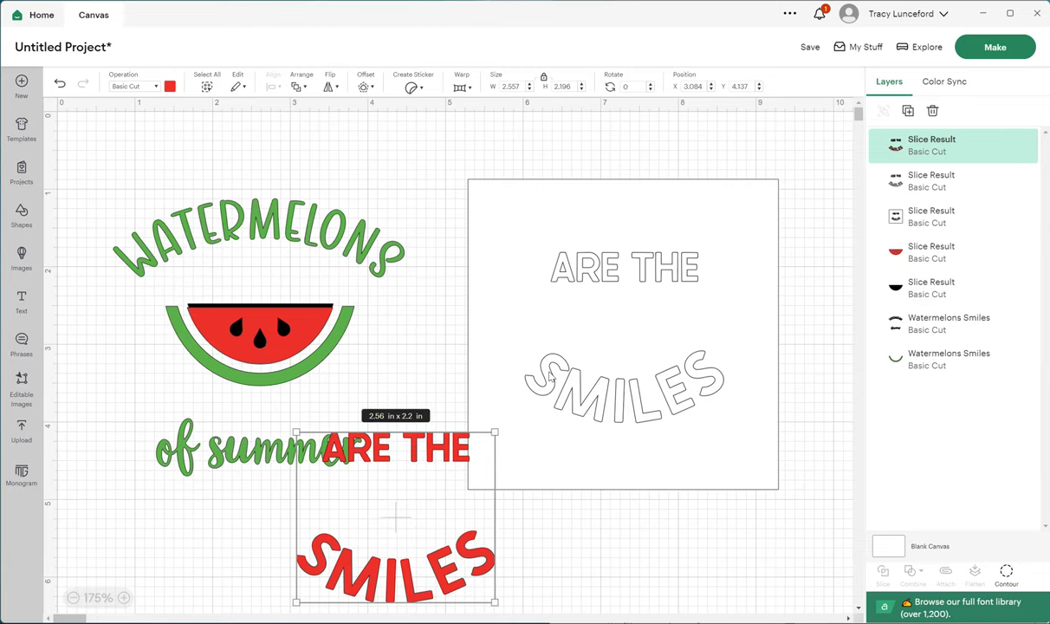
drag(549, 373, 309, 574)
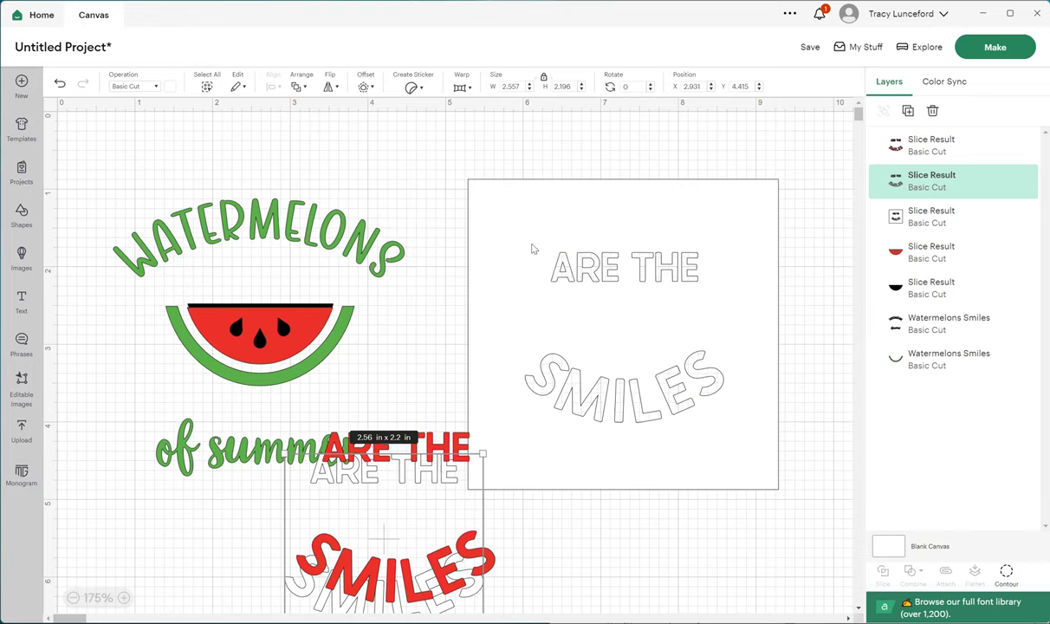
drag(539, 433, 572, 400)
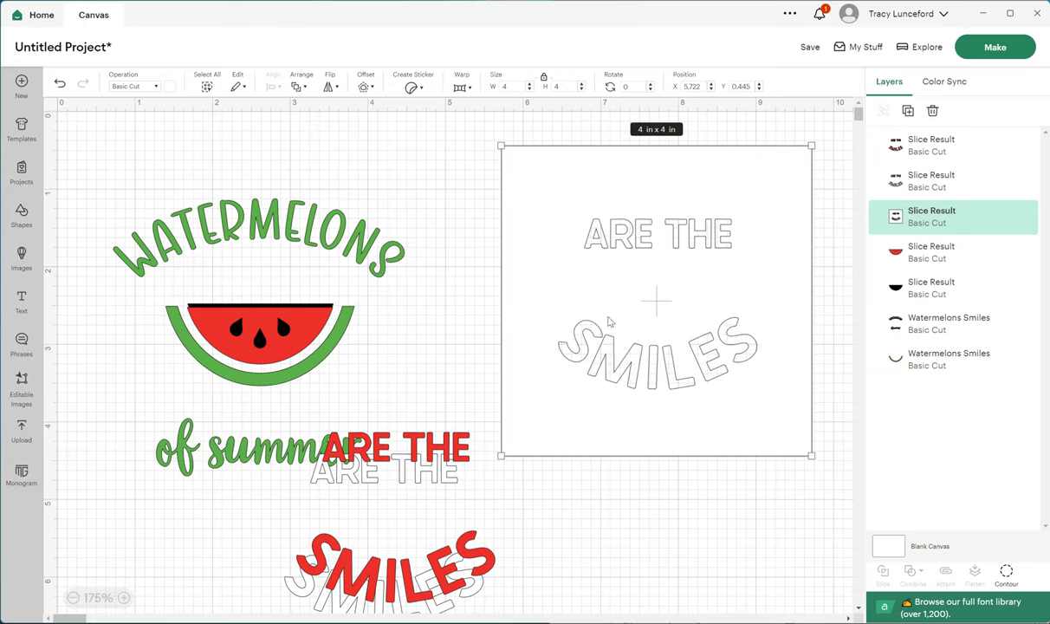
Send the sliced square to the back of the stacking order
mouse_move(254, 346)
mouse_down()
mouse_move(548, 315)
mouse_move(255, 344)
mouse_up()
click(507, 221)
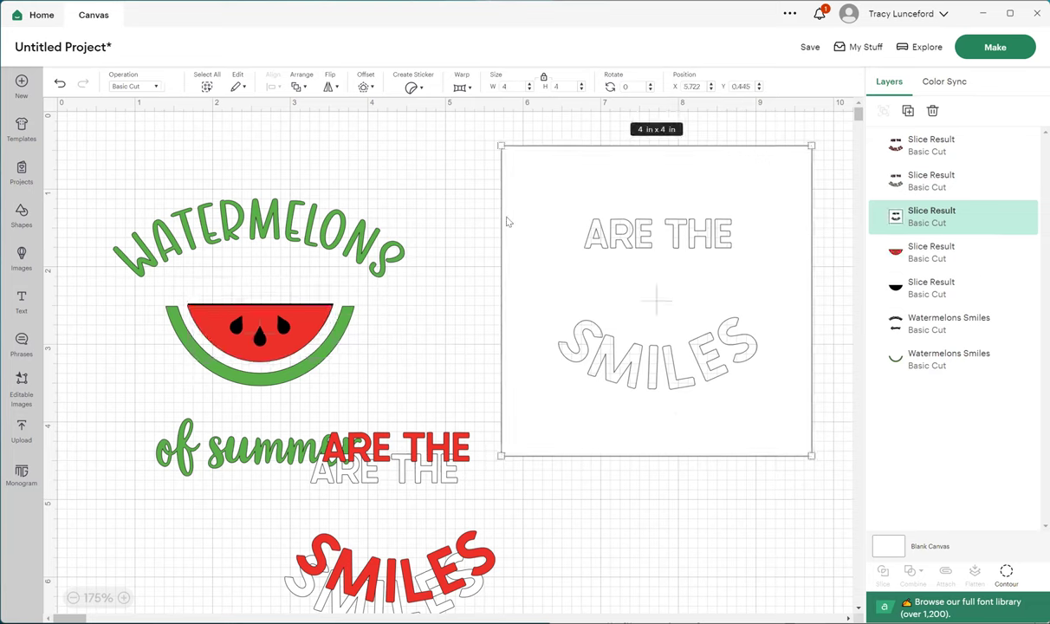
click(297, 87)
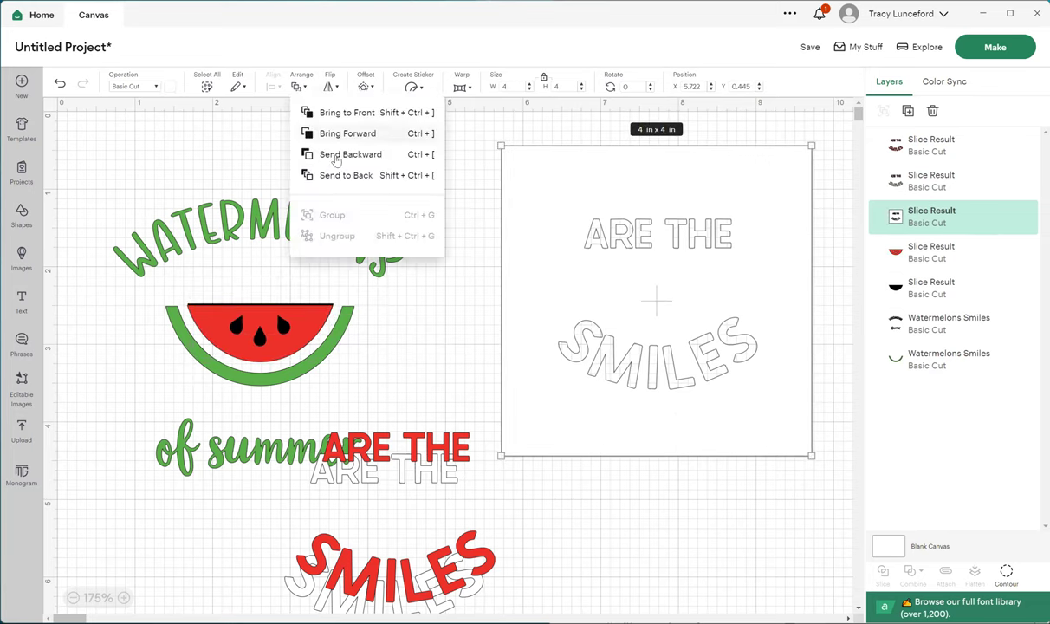
click(331, 174)
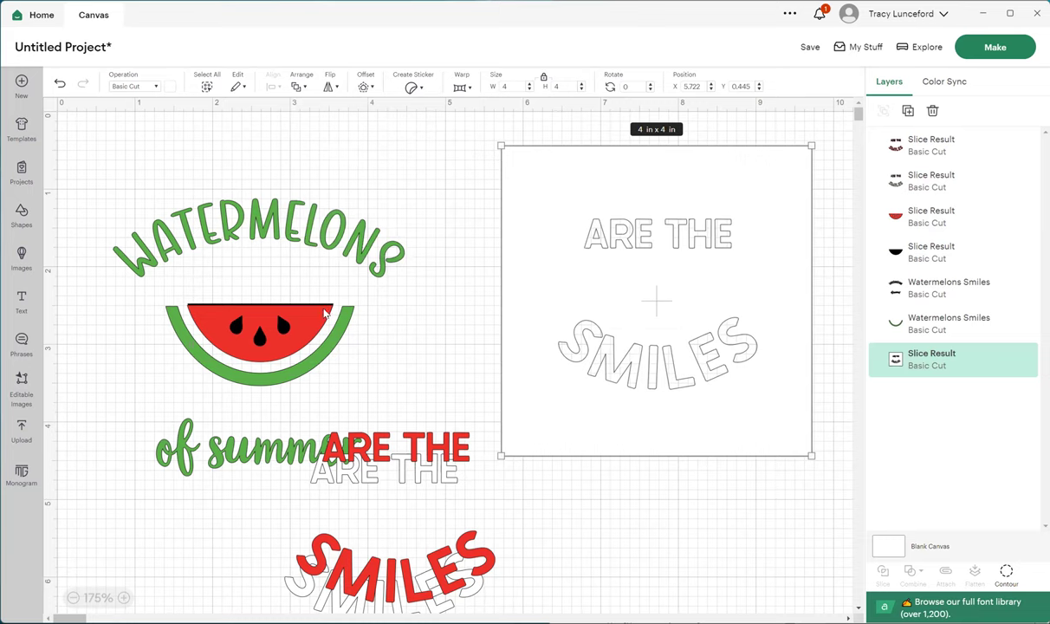
Place the red slice, seeds, WATERMELONS and 'of summer' lettering, and green rind onto the square
drag(326, 314, 658, 294)
drag(274, 325, 671, 281)
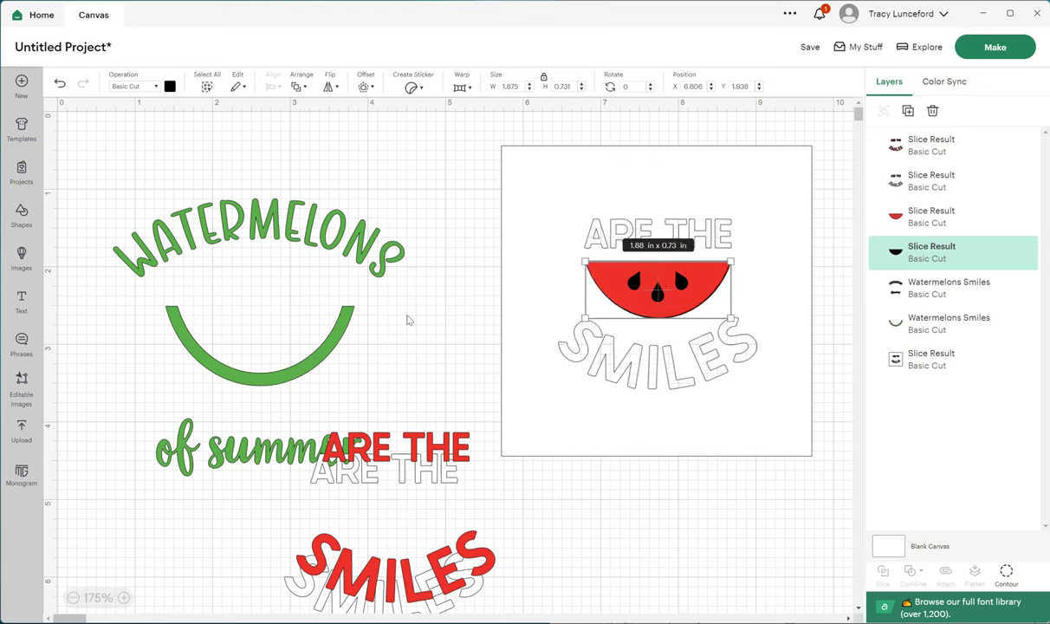
drag(249, 357, 663, 340)
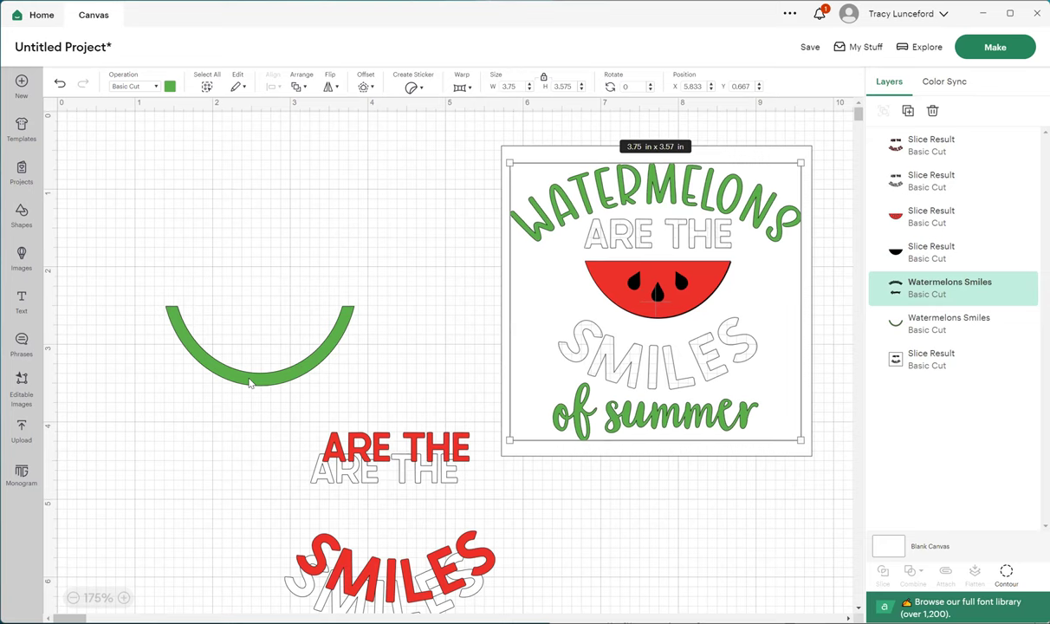
drag(250, 382, 648, 336)
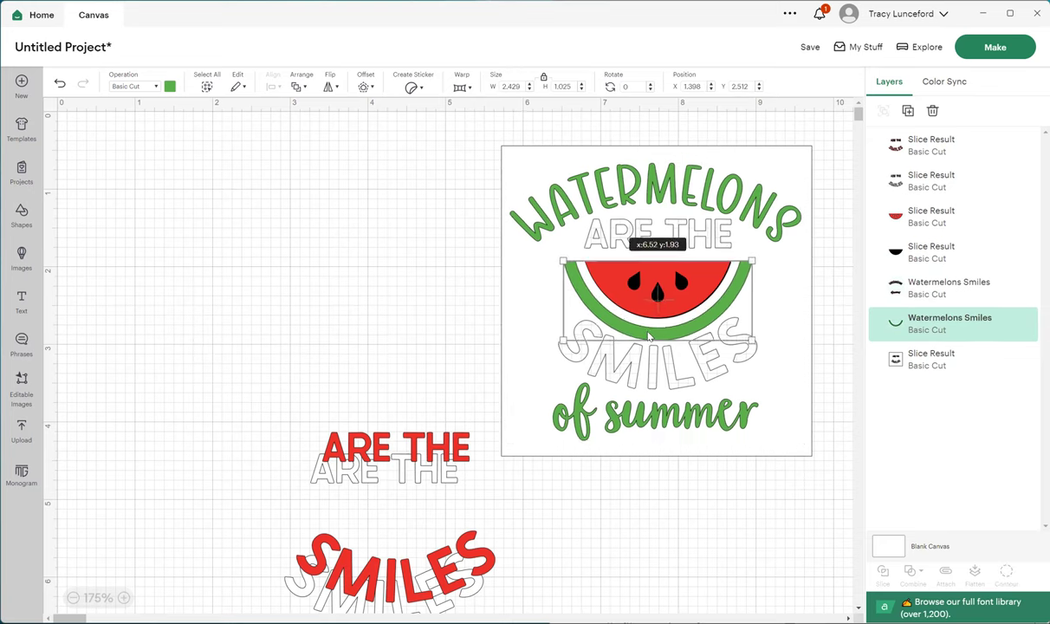
click(585, 535)
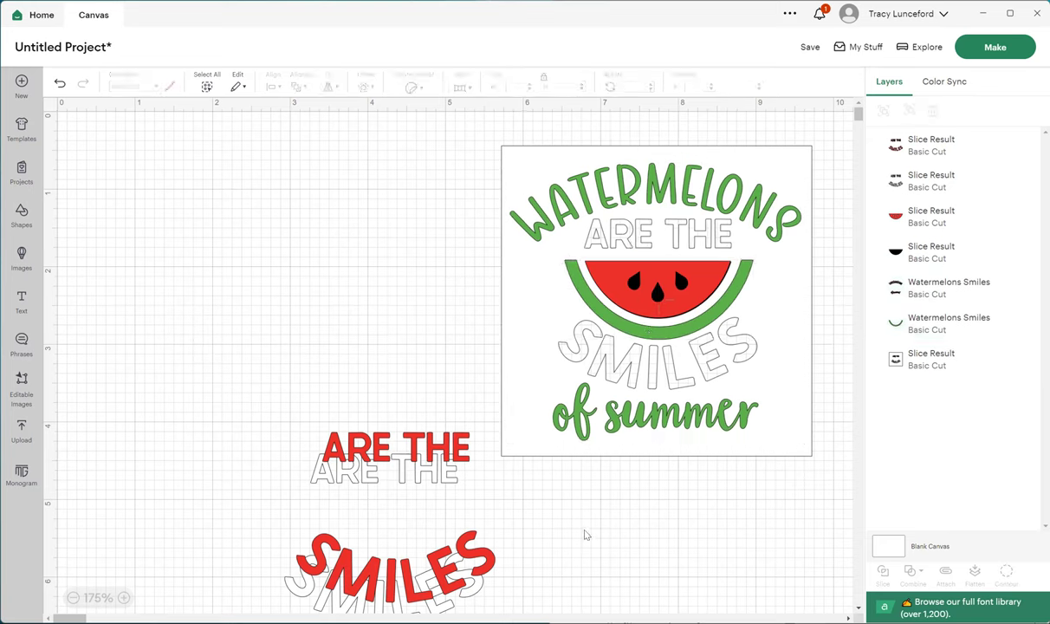